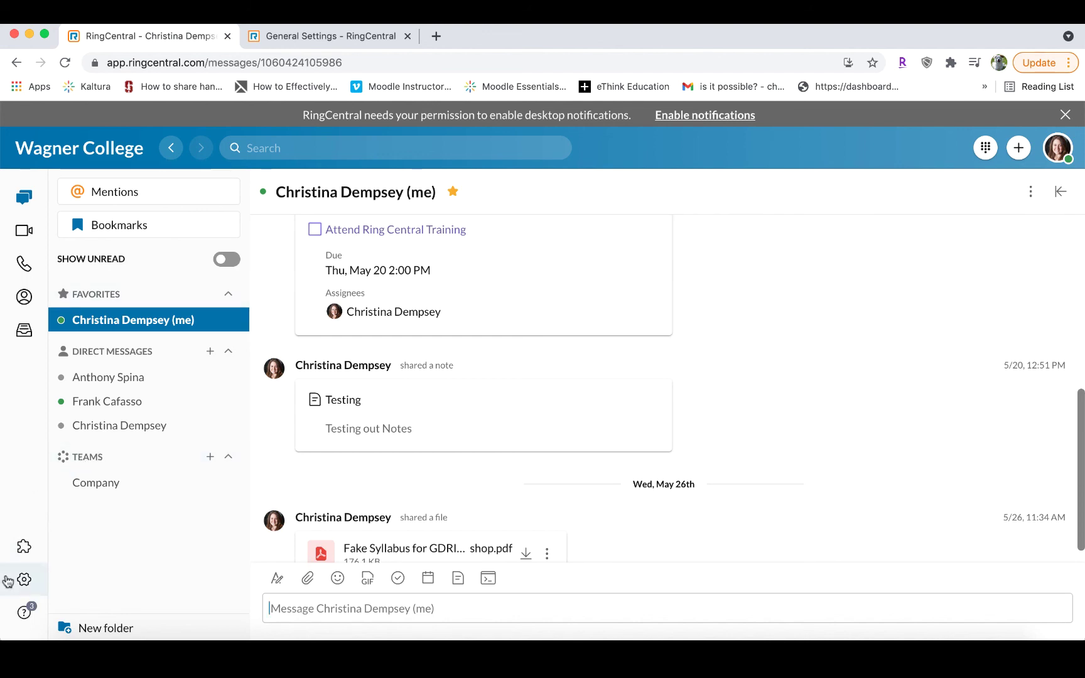
Open RingCentral's Phone settings page from the Settings gear in the left rail.
left_click(20, 578)
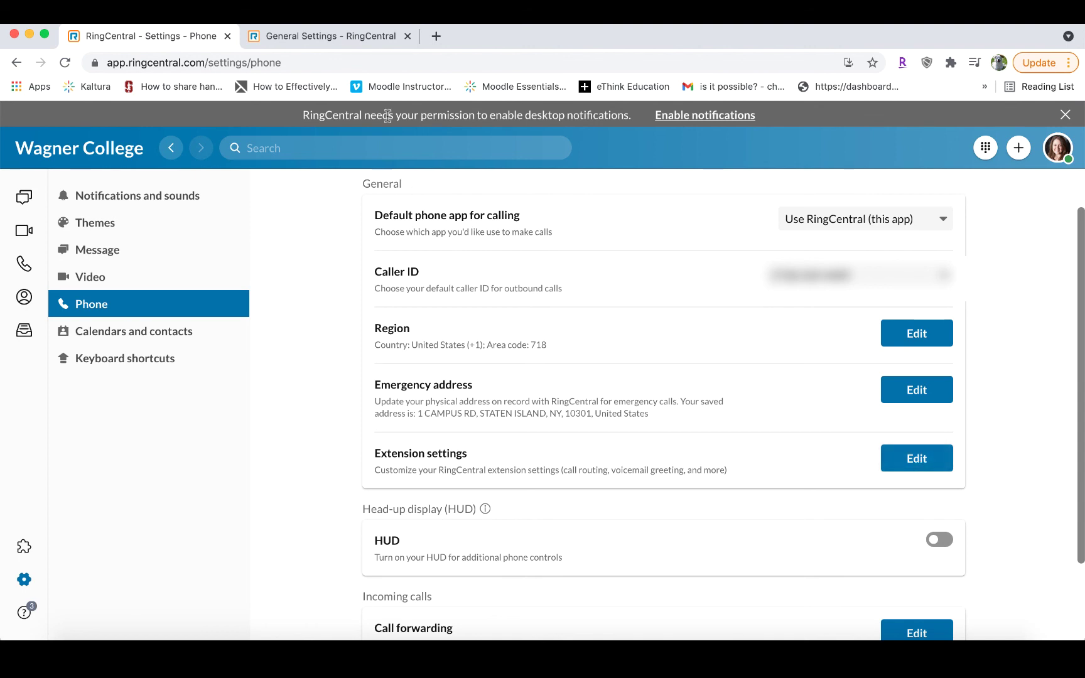
Show the Custom Rules tab under Call Handling & Forwarding in the General Settings.
left_click(342, 36)
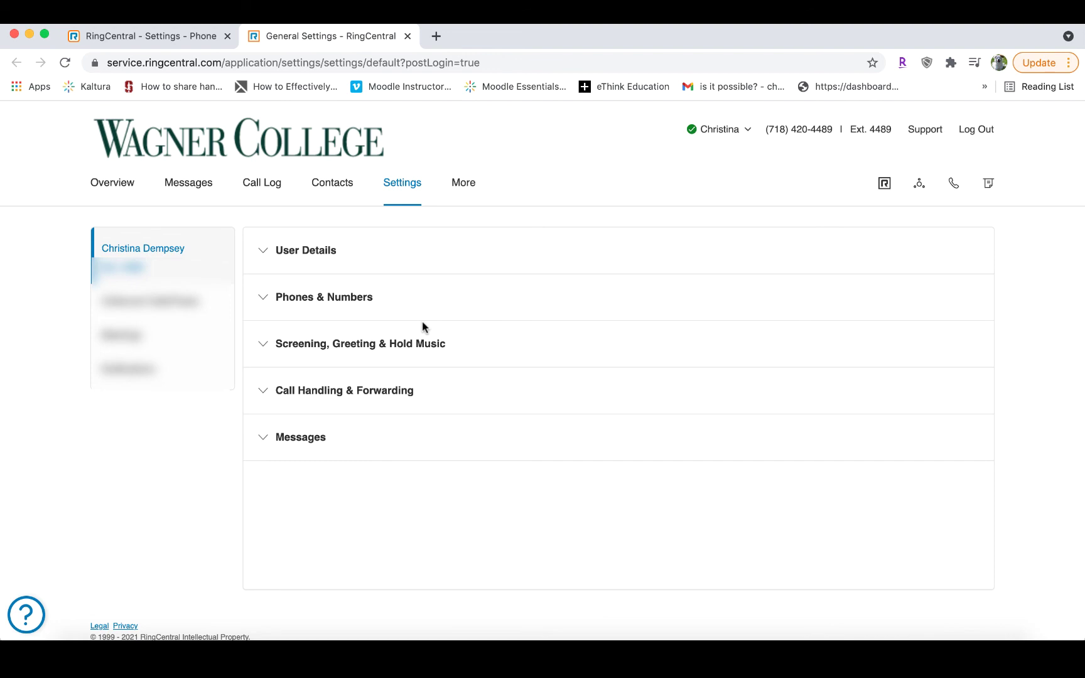
left_click(342, 396)
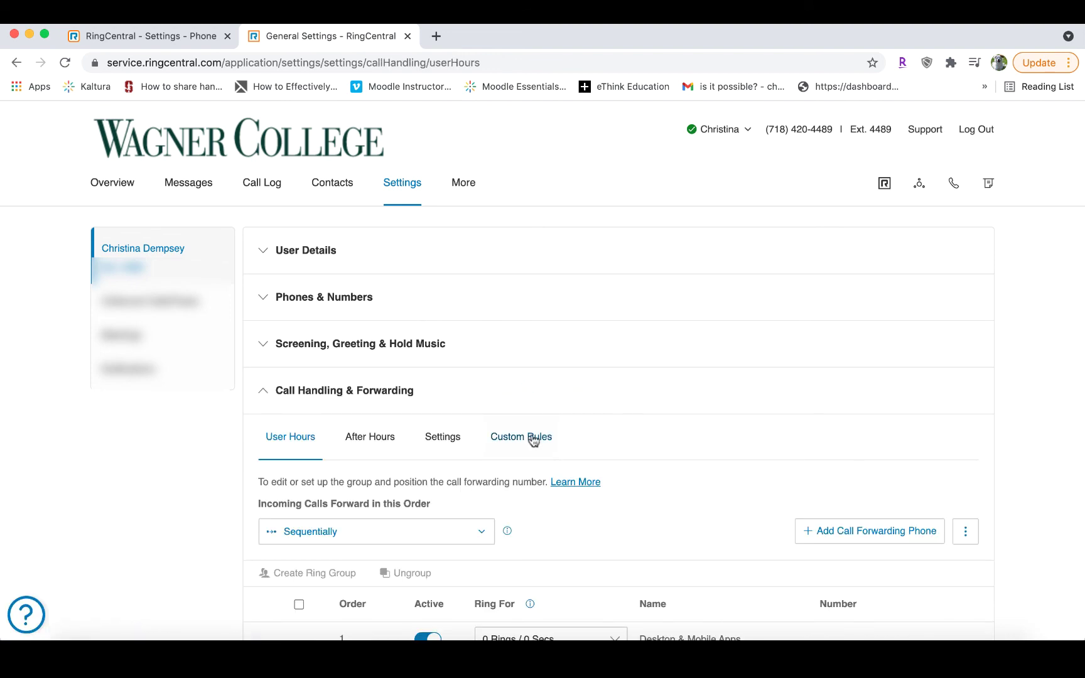
left_click(533, 437)
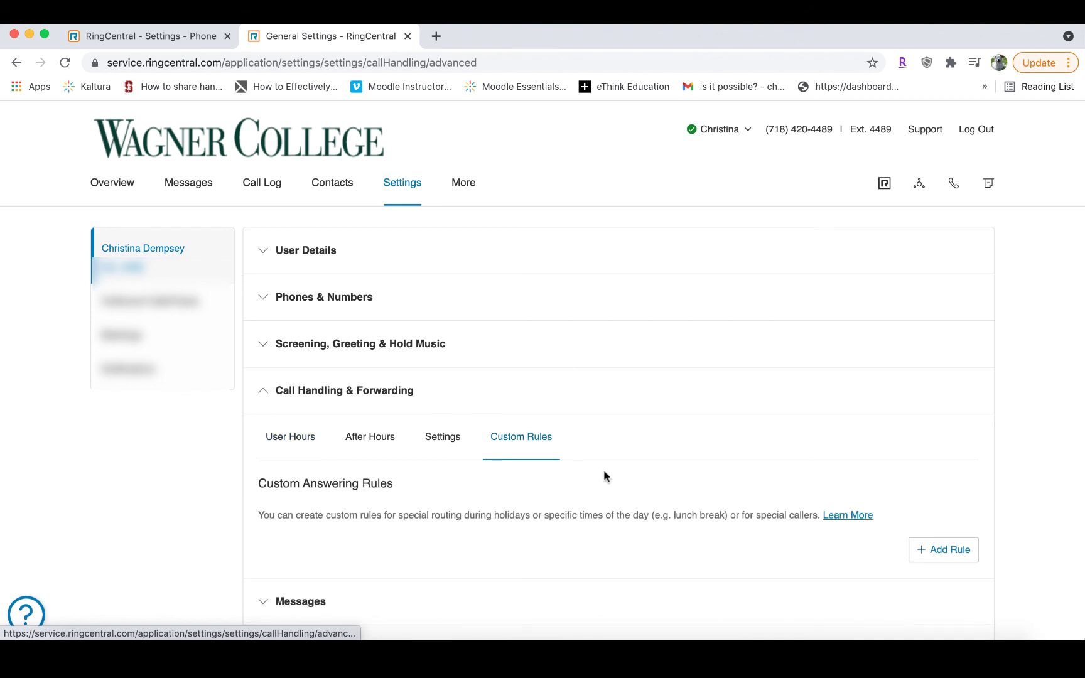
scroll(604, 470, "down", 3)
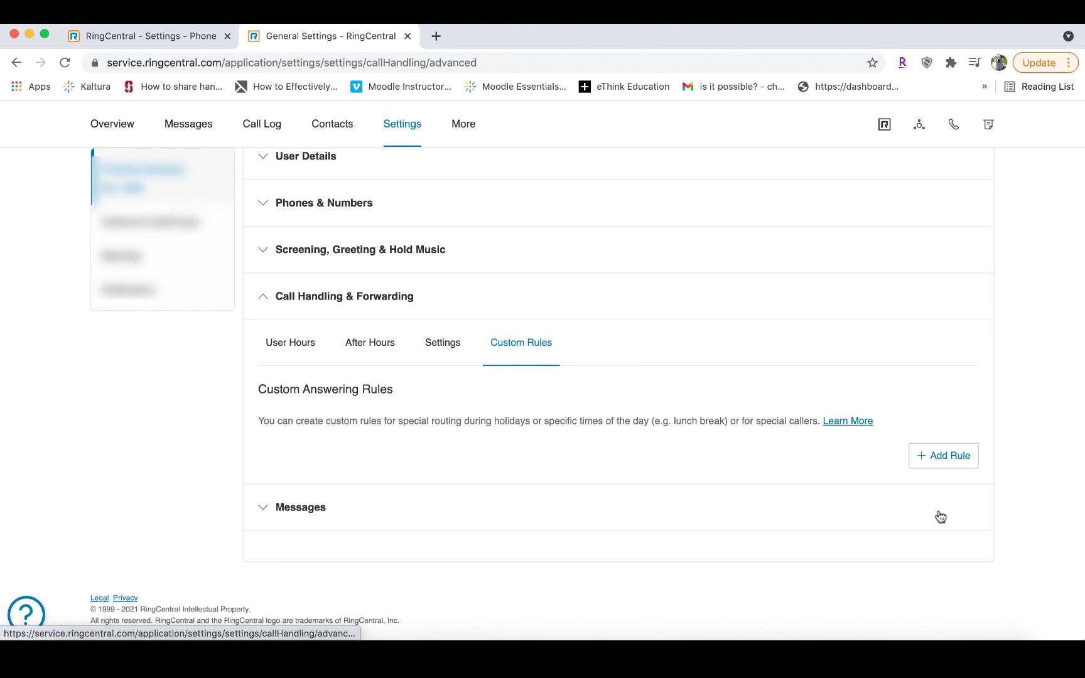
Add a new custom answering rule, replacing 'My Rule 1' with the name 'Out of Office'.
left_click(957, 455)
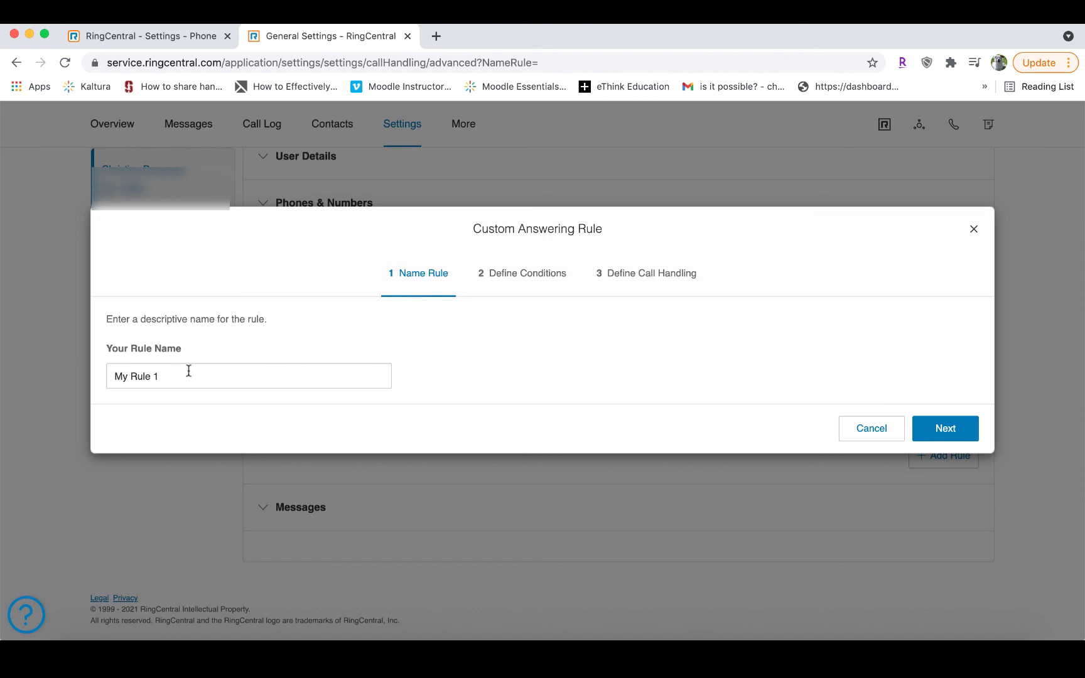
left_click_drag(188, 374, 60, 368)
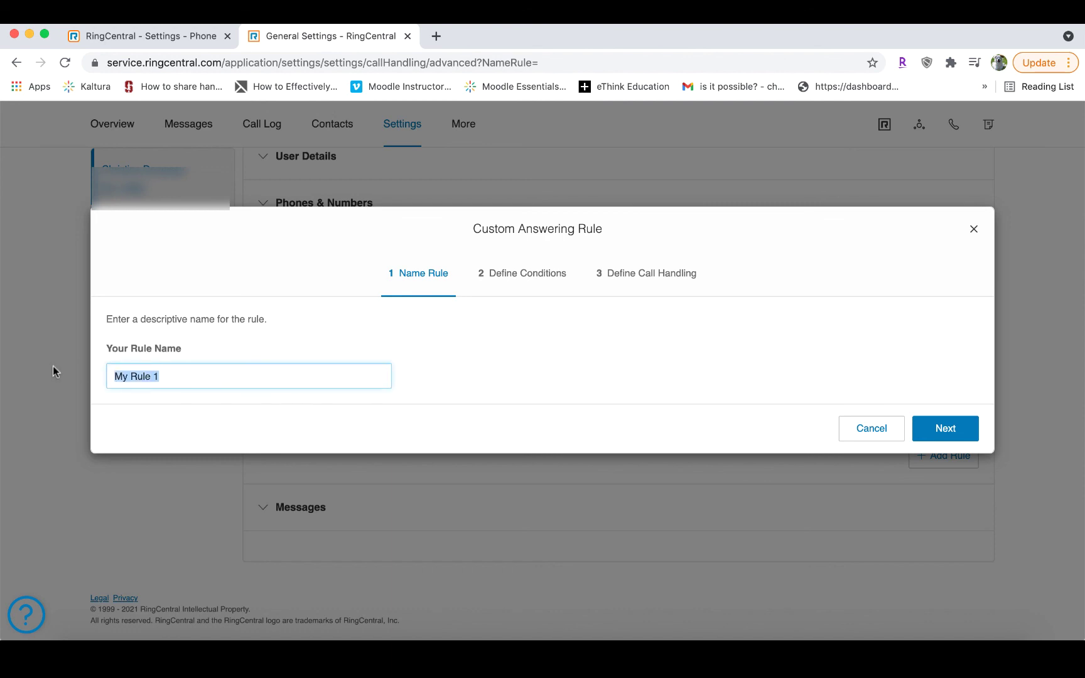
type("Out of Office")
Make the rule's condition a Date and/or Time with a Specific Date Range.
left_click(942, 430)
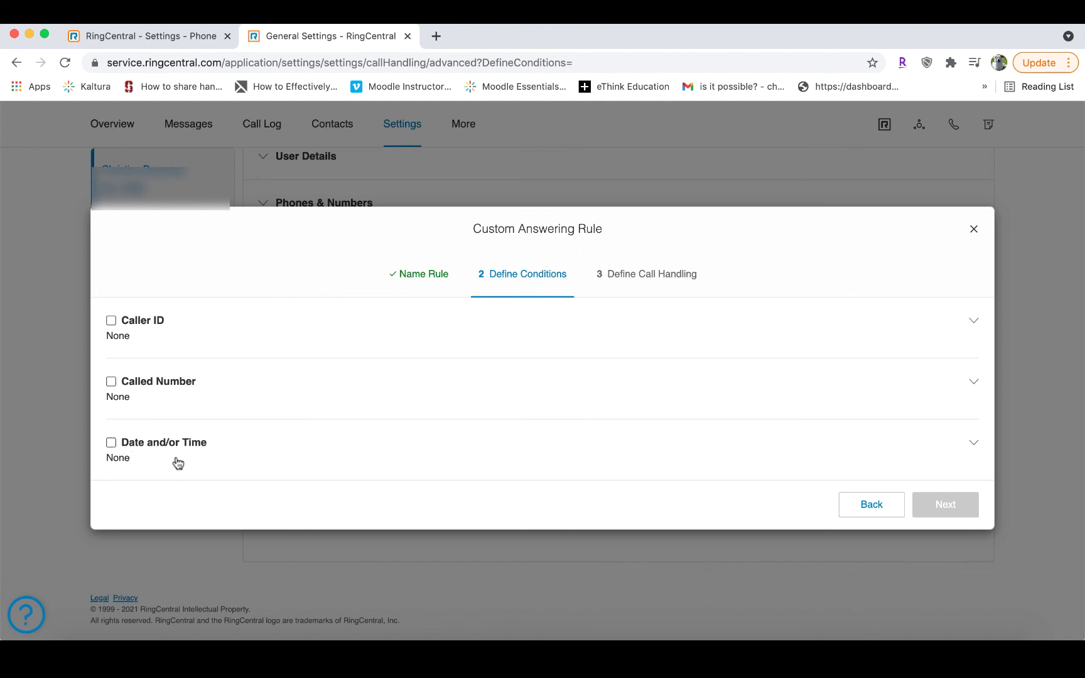
left_click(112, 444)
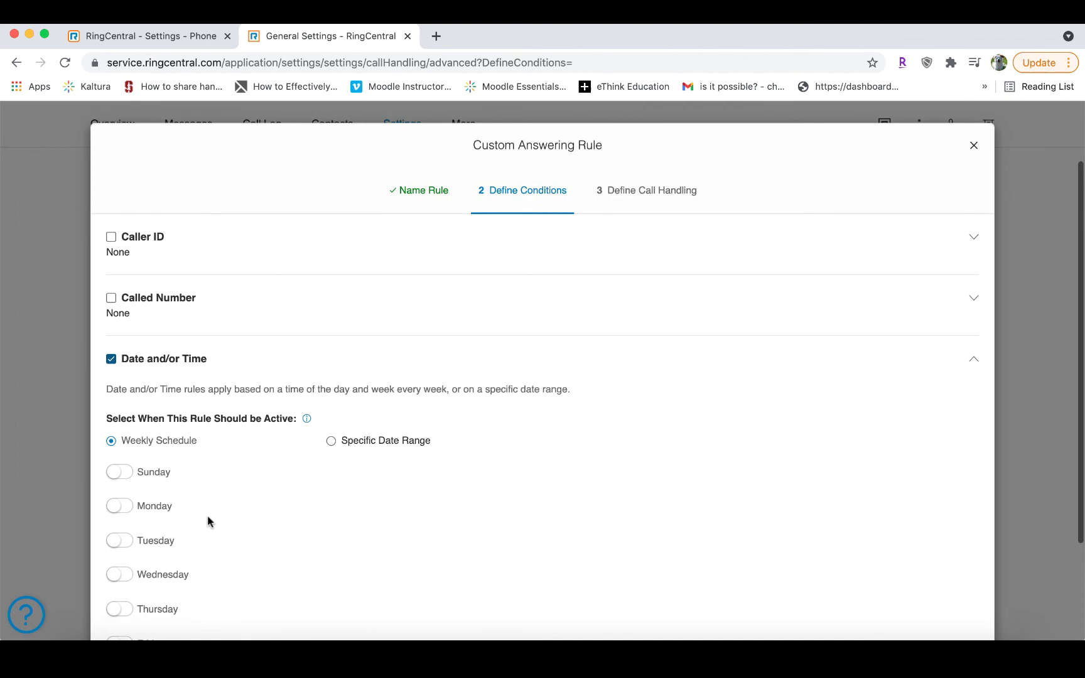
scroll(206, 514, "down", 5)
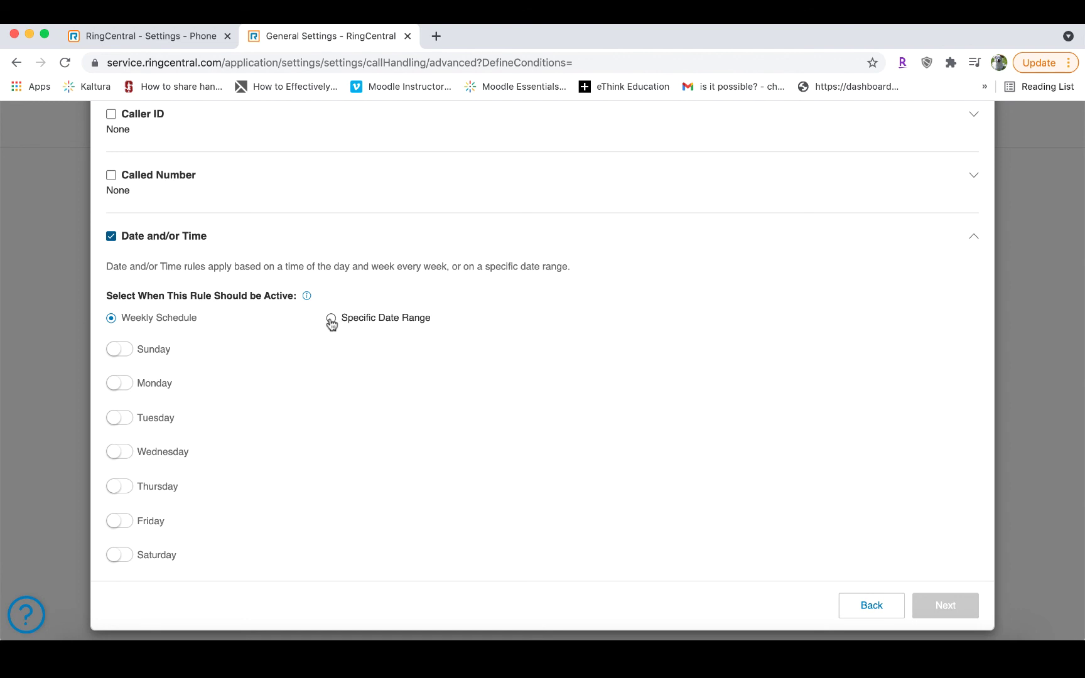
left_click(330, 318)
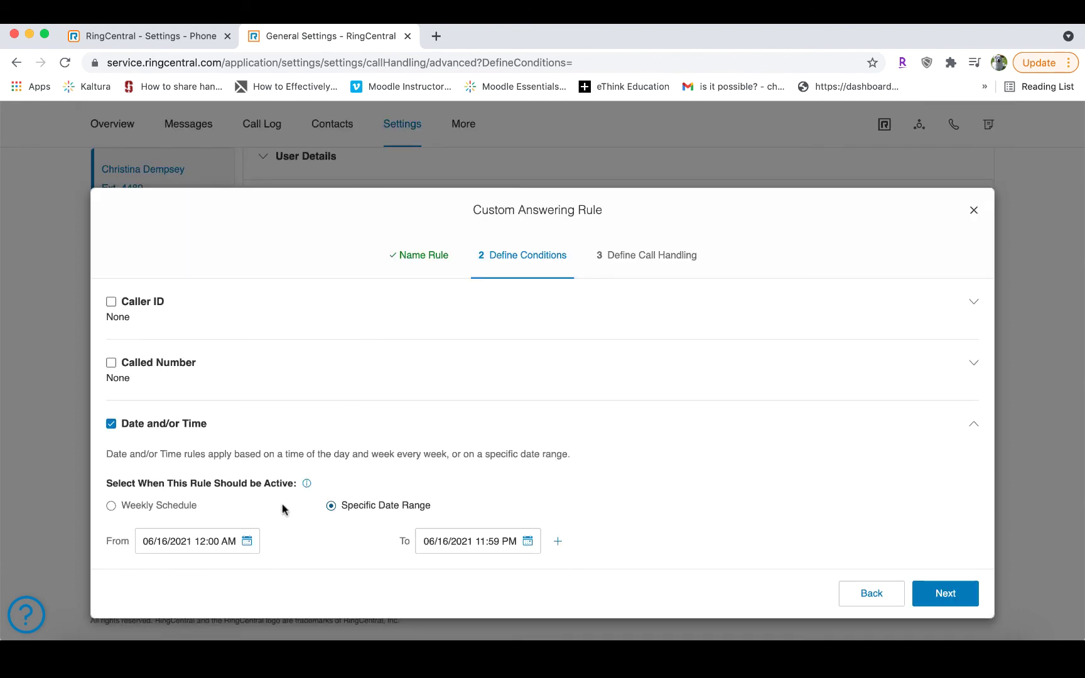
Set the date range from July 1, 2021 to July 6, 2021.
left_click(248, 544)
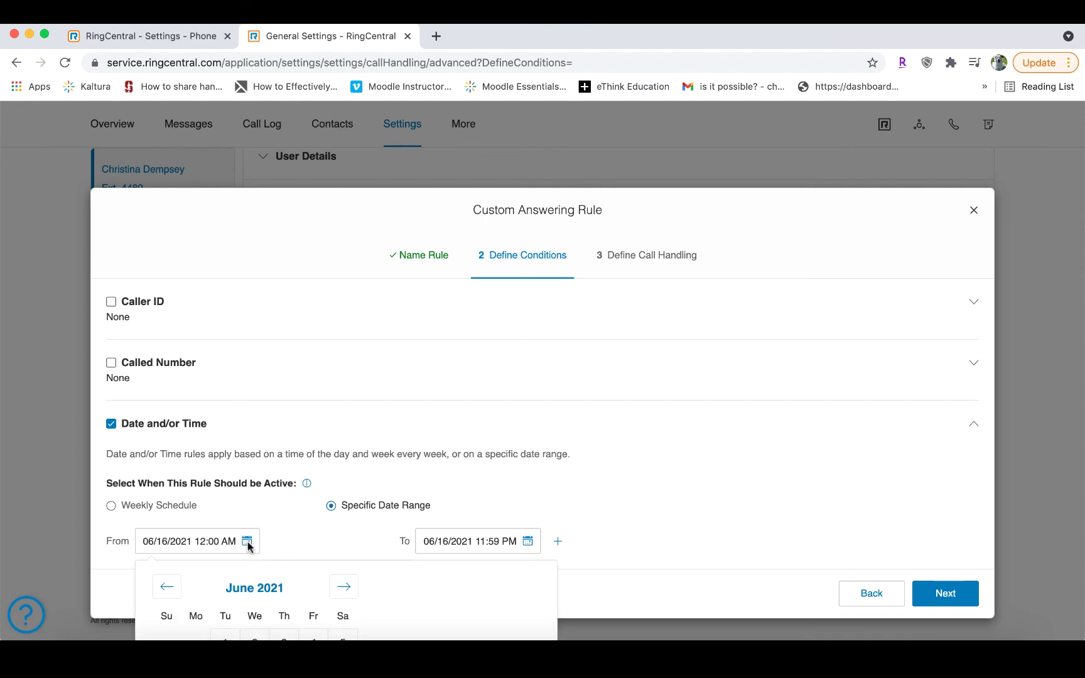
scroll(247, 542, "down", 3)
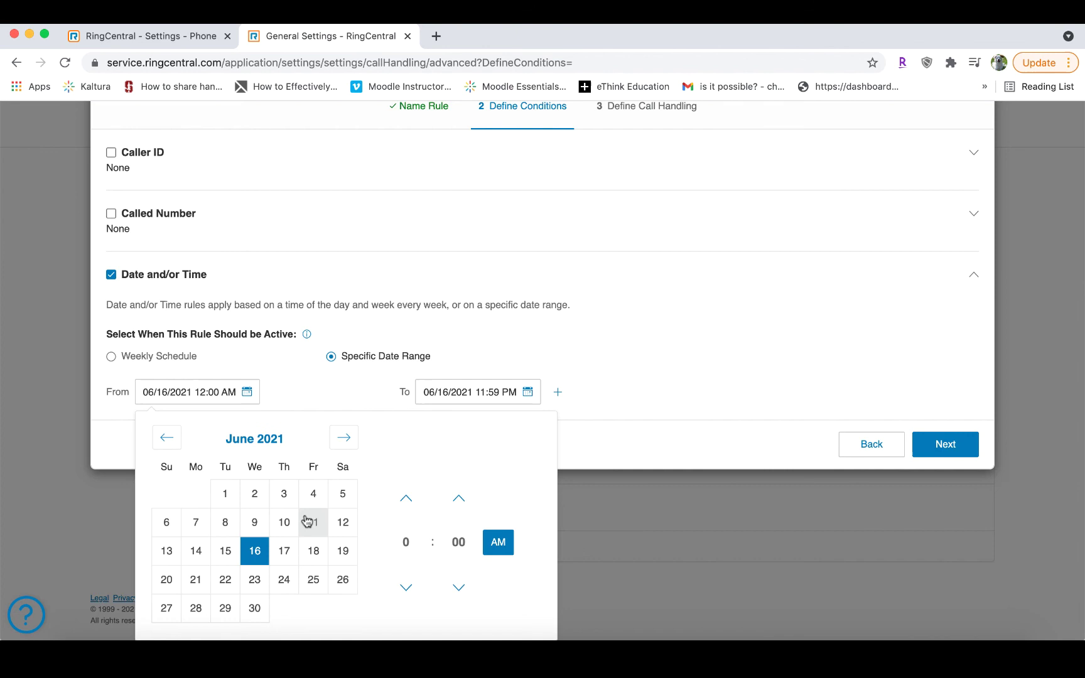
left_click(343, 438)
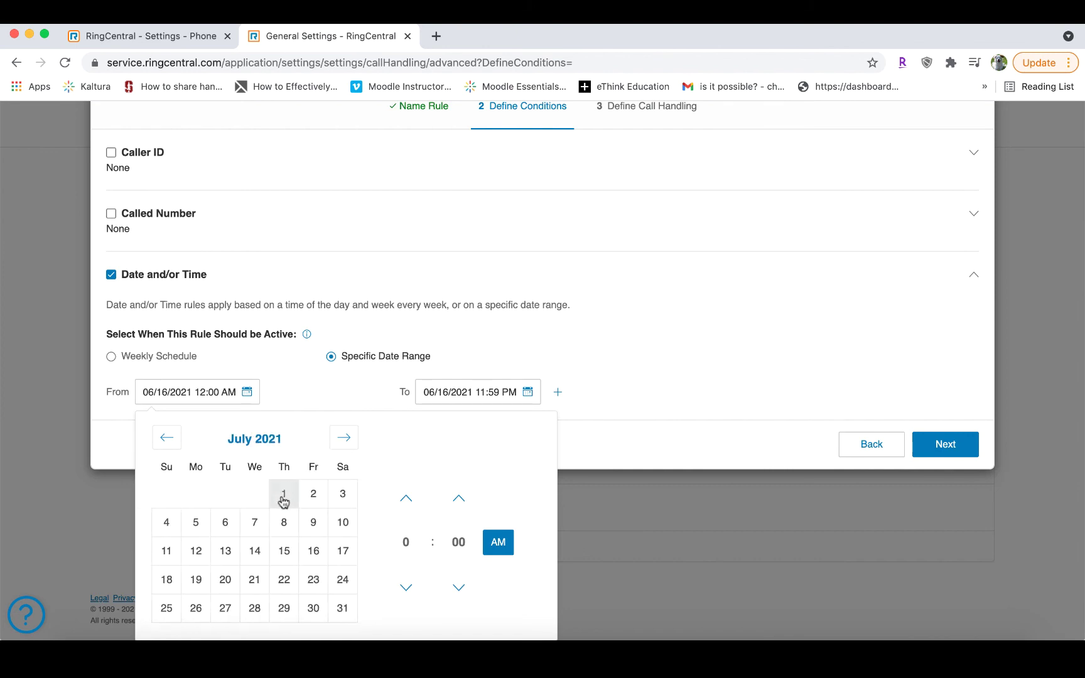
left_click(284, 496)
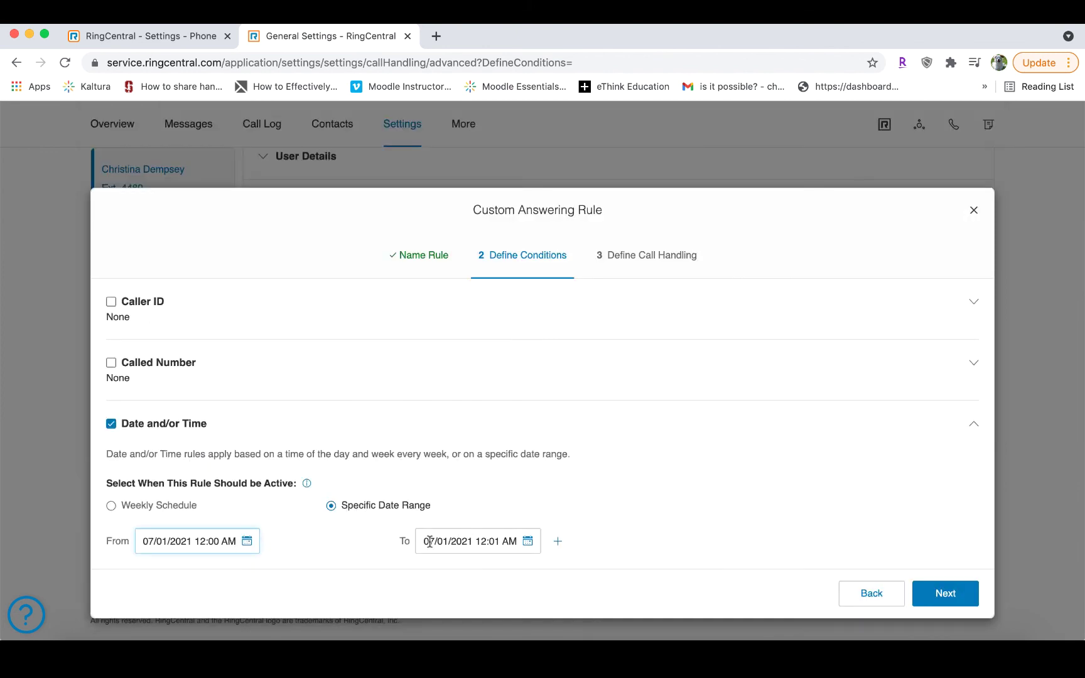
left_click(527, 542)
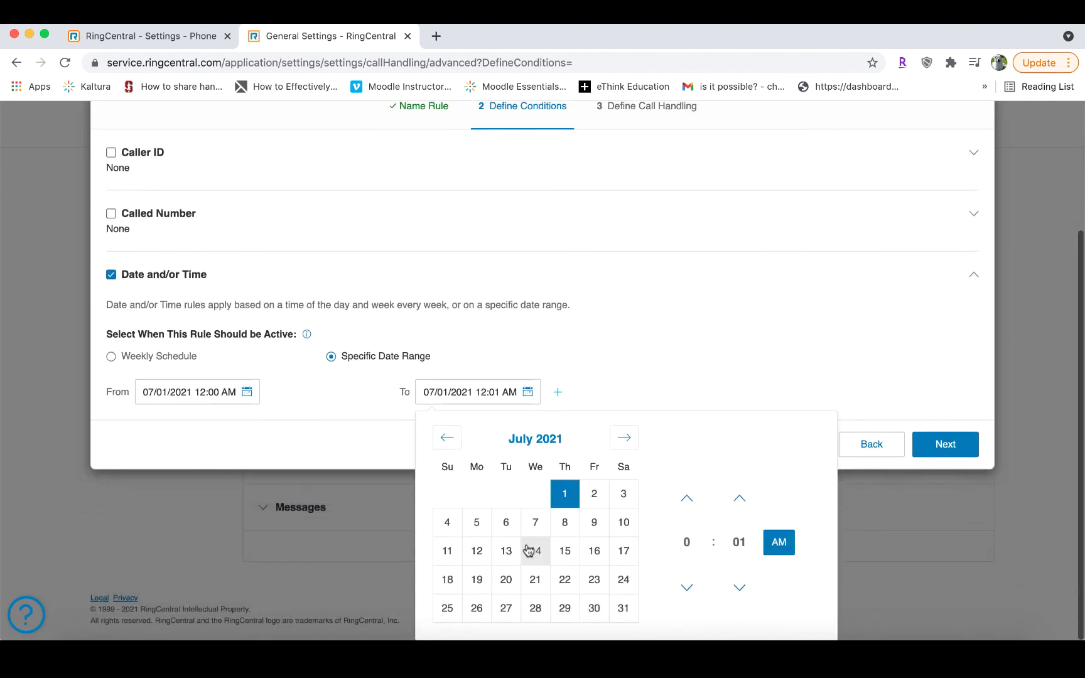
left_click(508, 526)
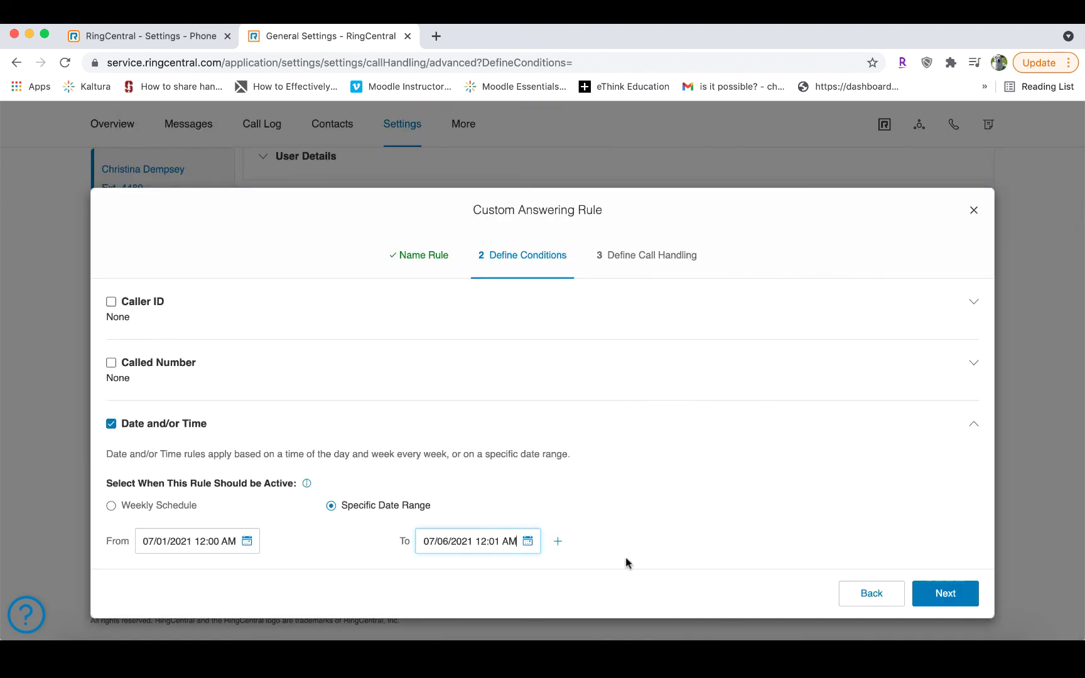
Advance to Define Call Handling and expand the rule's call forwarding order table.
left_click(942, 601)
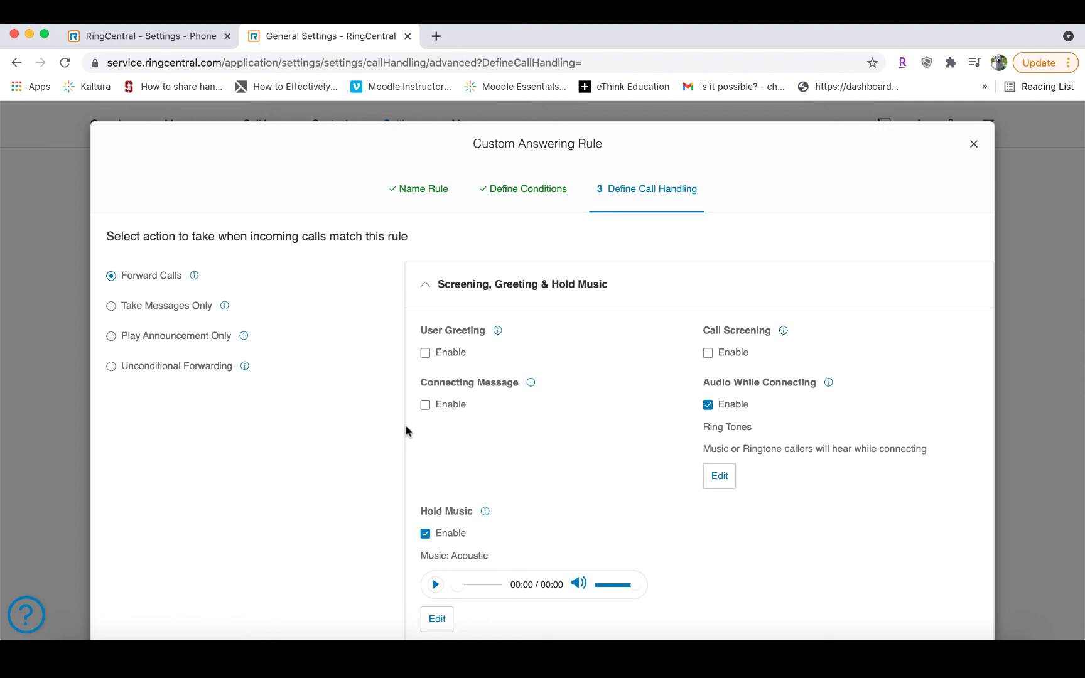
scroll(406, 431, "down", 2)
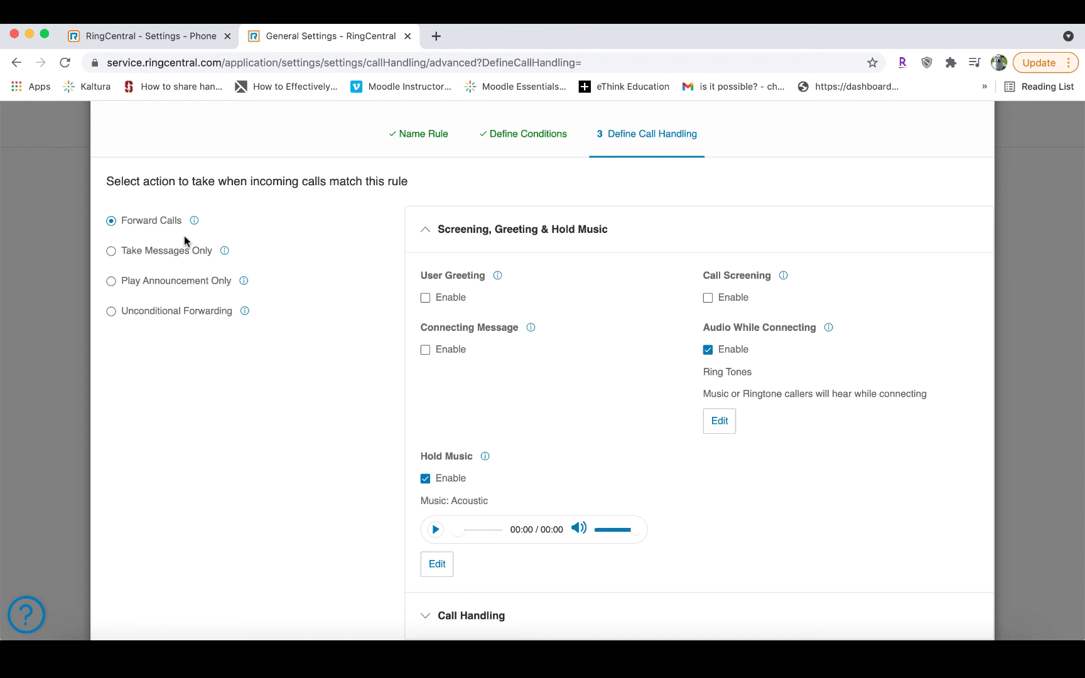
scroll(547, 419, "down", 1)
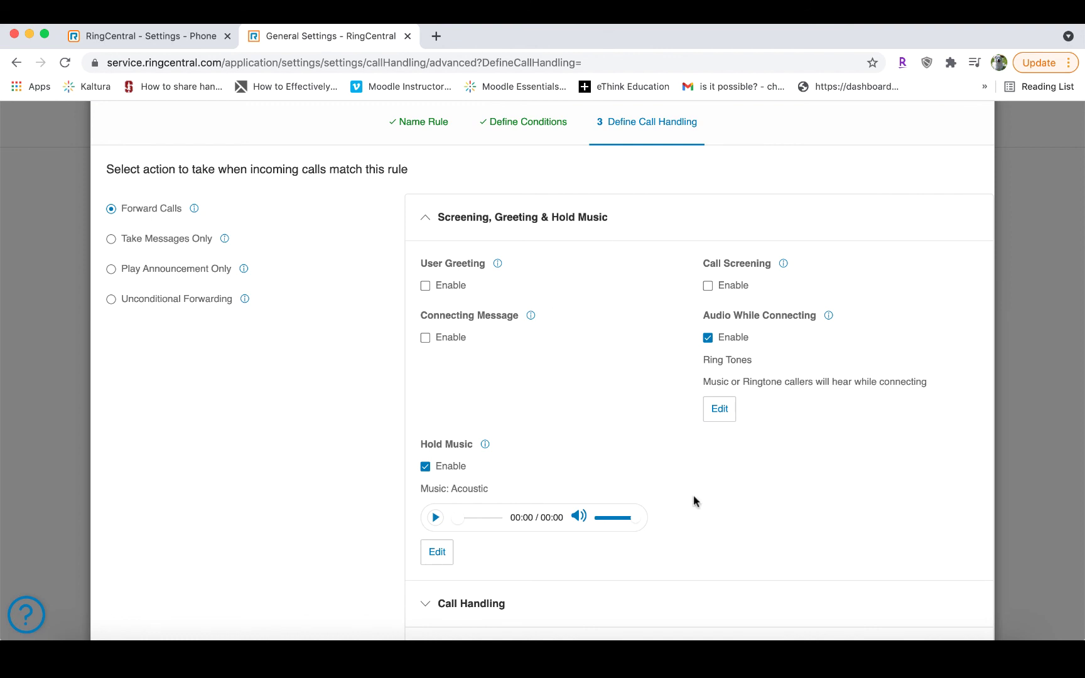
scroll(693, 495, "down", 3)
left_click(486, 489)
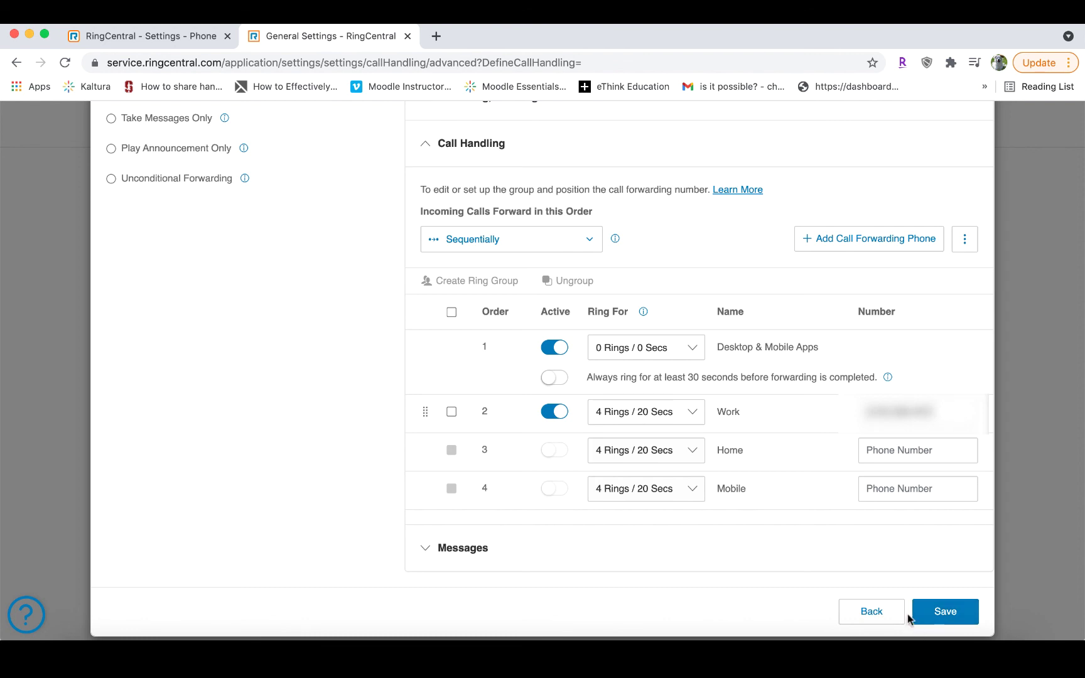
scroll(412, 411, "up", 3)
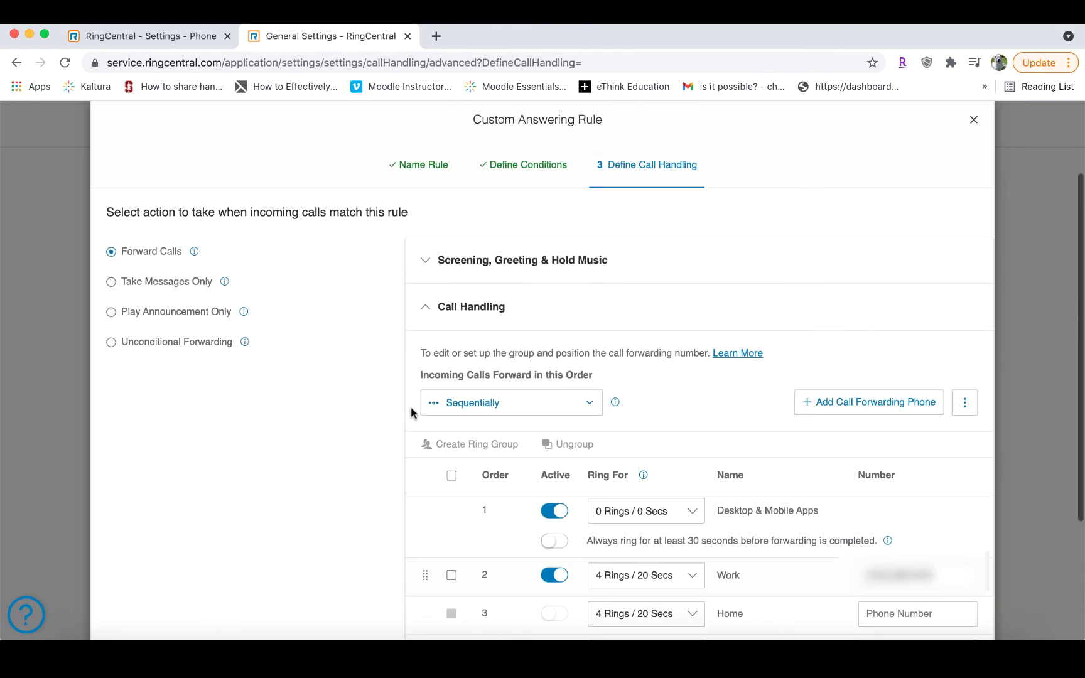
Set the rule's call handling to Take Messages Only.
left_click(112, 283)
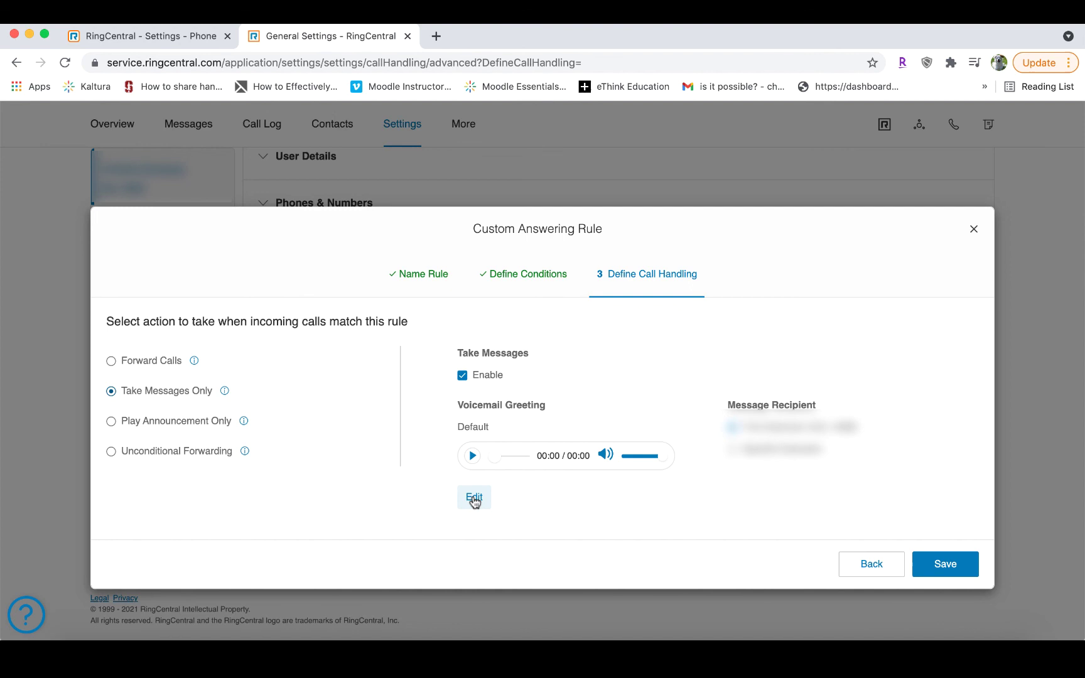
Preview the Custom greeting's Computer Microphone option, then cancel, keeping the Default greeting.
left_click(474, 499)
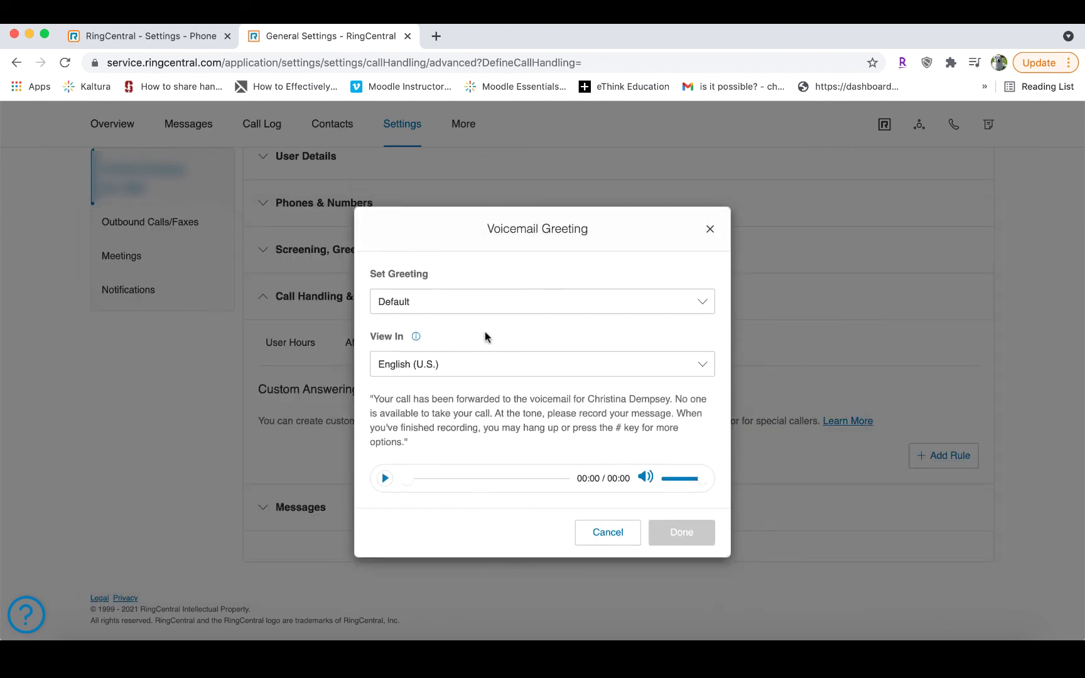
left_click(518, 307)
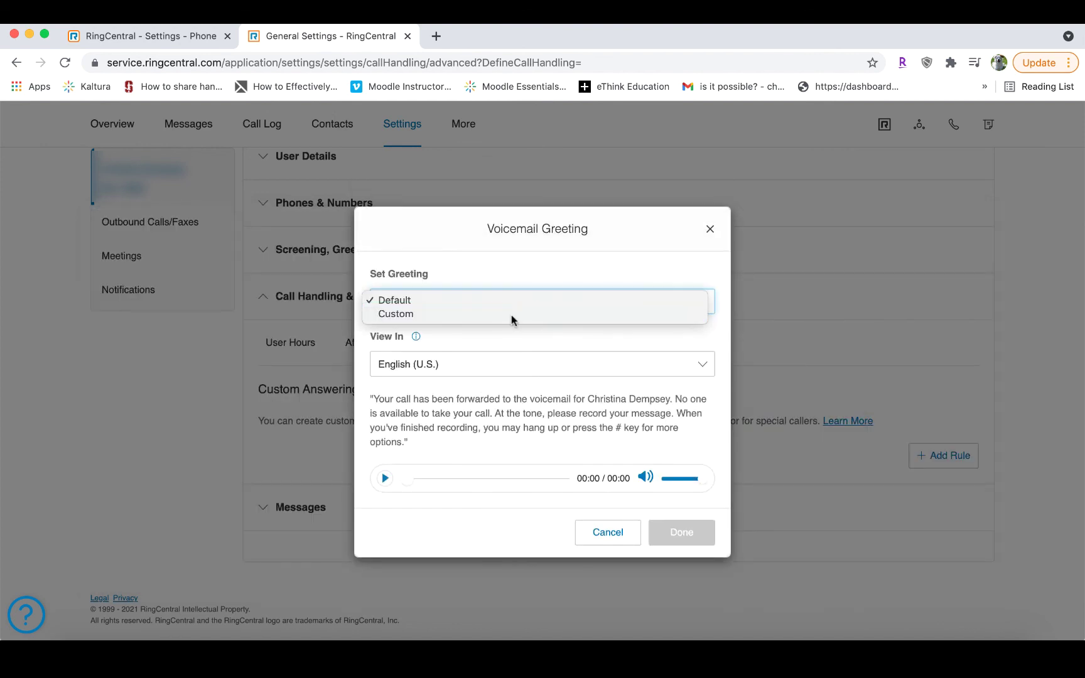
left_click(511, 314)
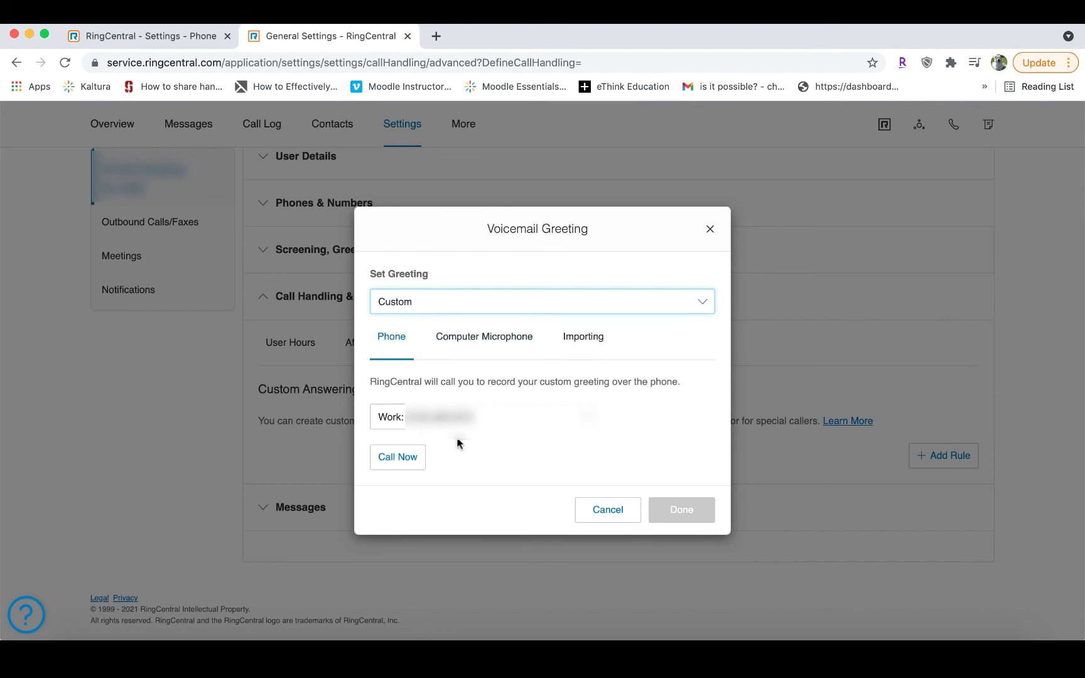
left_click(509, 339)
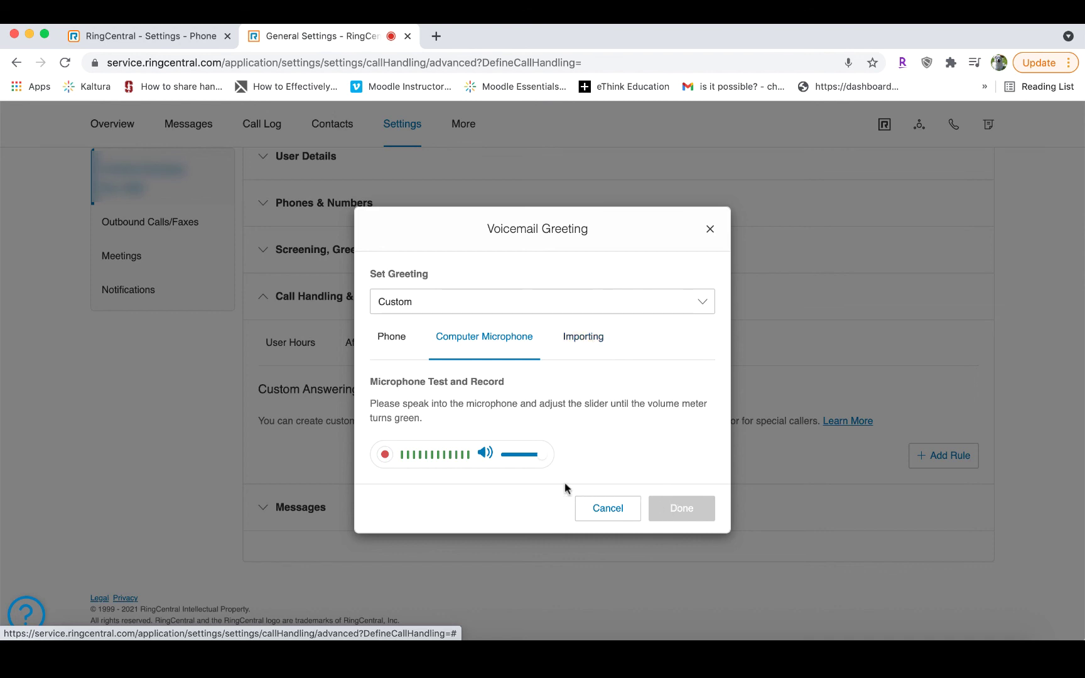
left_click(593, 513)
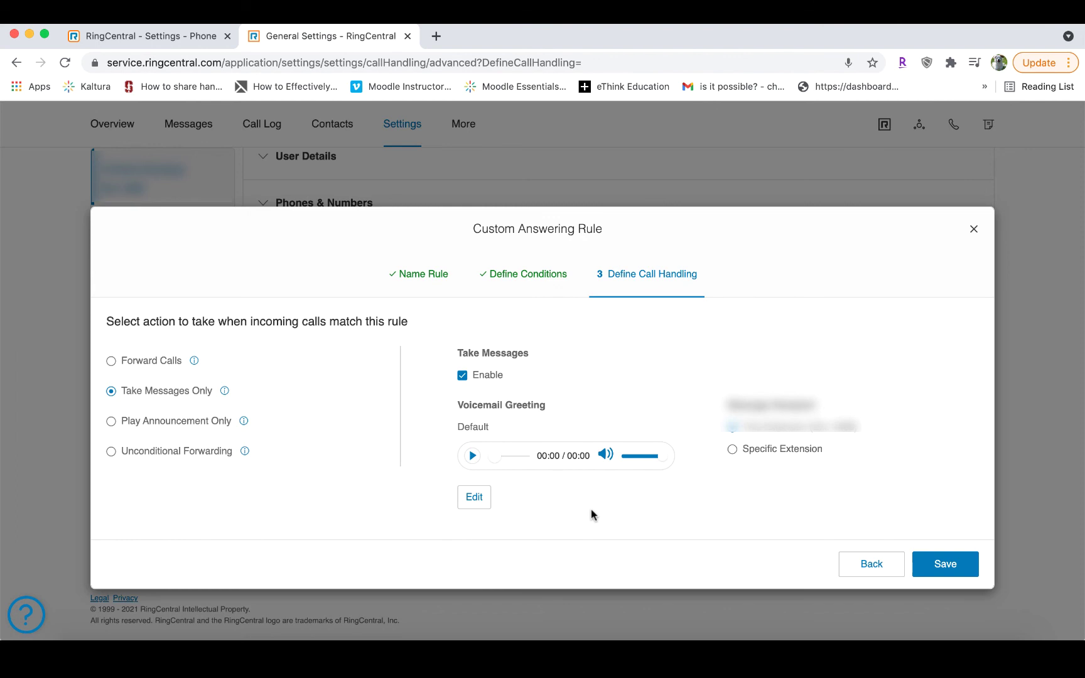
Try Play Announcement Only with its Default greeting, then switch to Unconditional Forwarding.
left_click(112, 422)
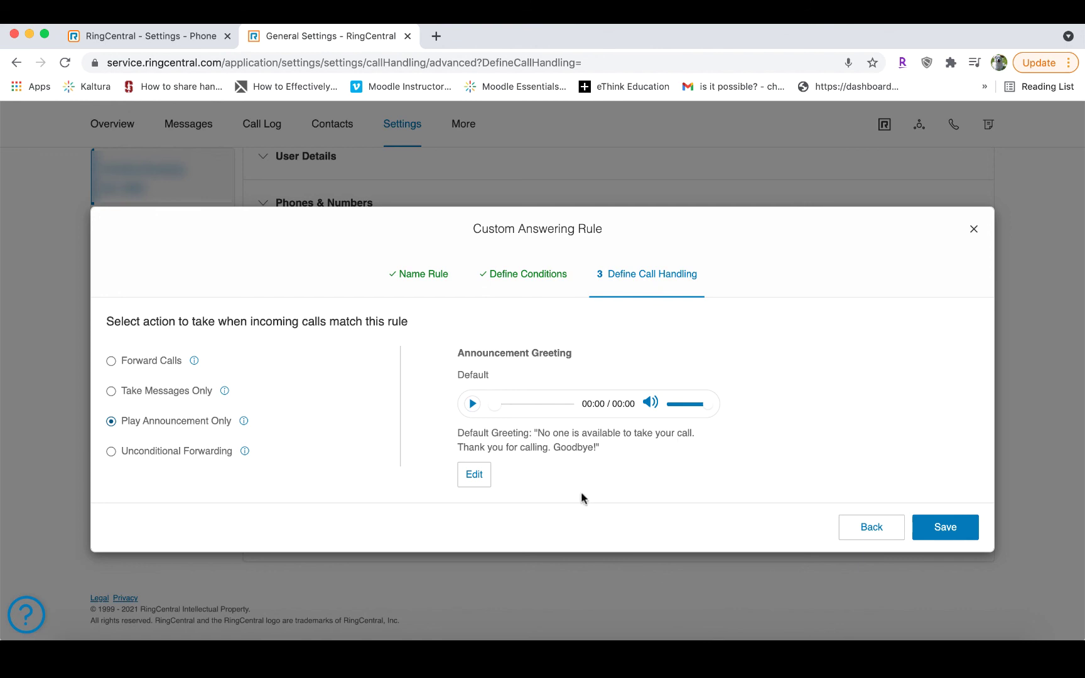
left_click(477, 482)
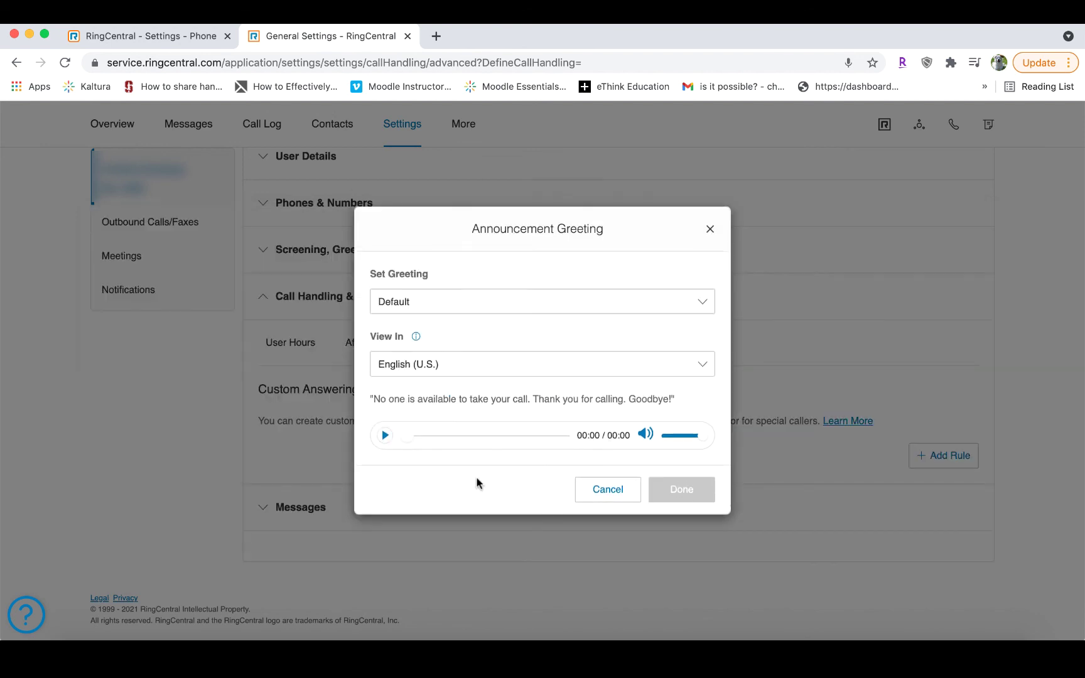
left_click(415, 300)
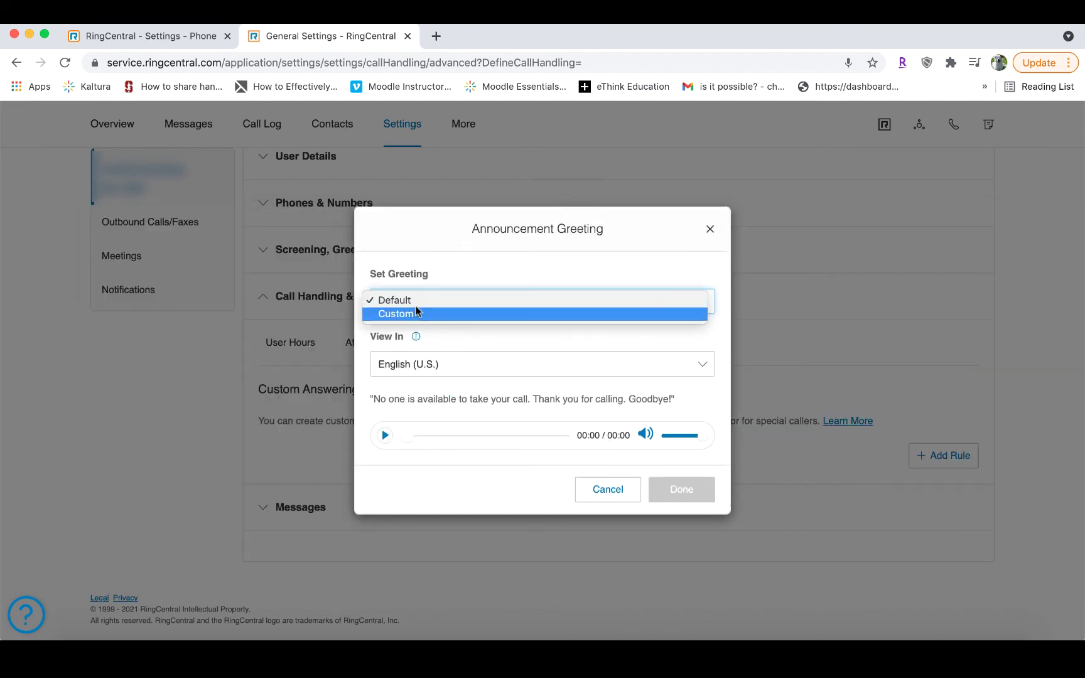
left_click(430, 269)
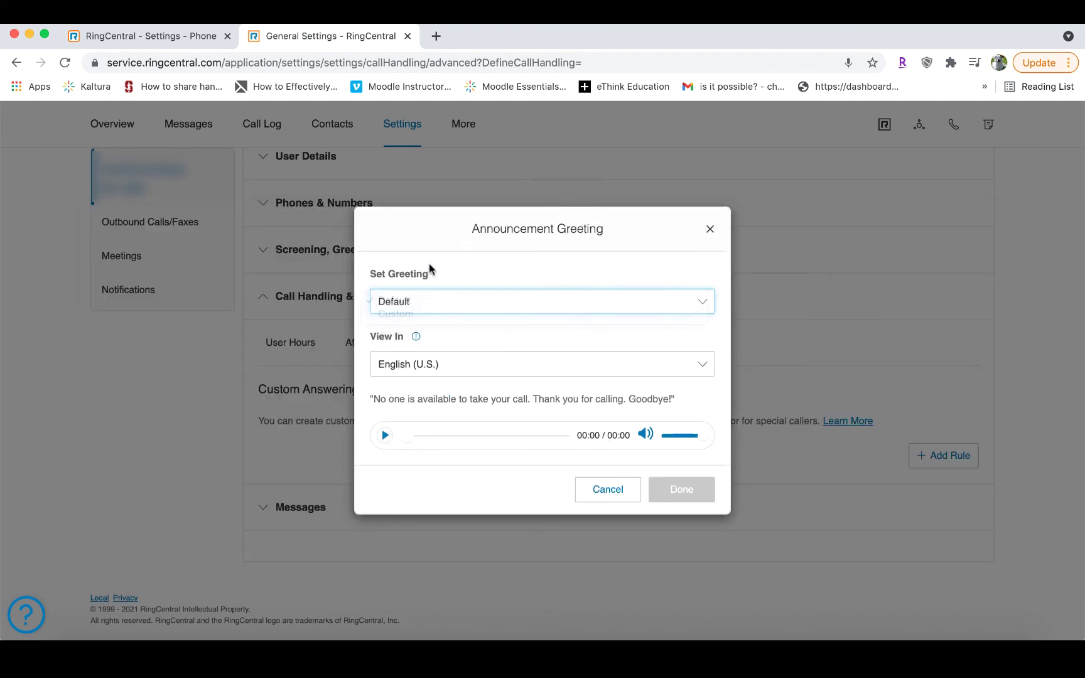
left_click(596, 485)
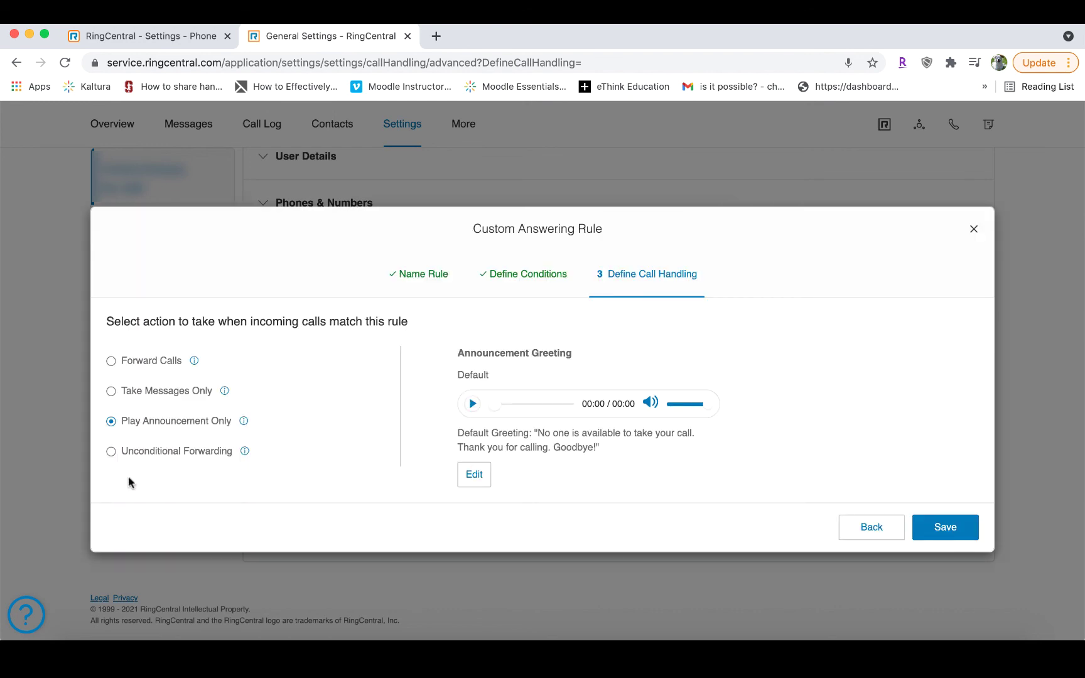
left_click(111, 451)
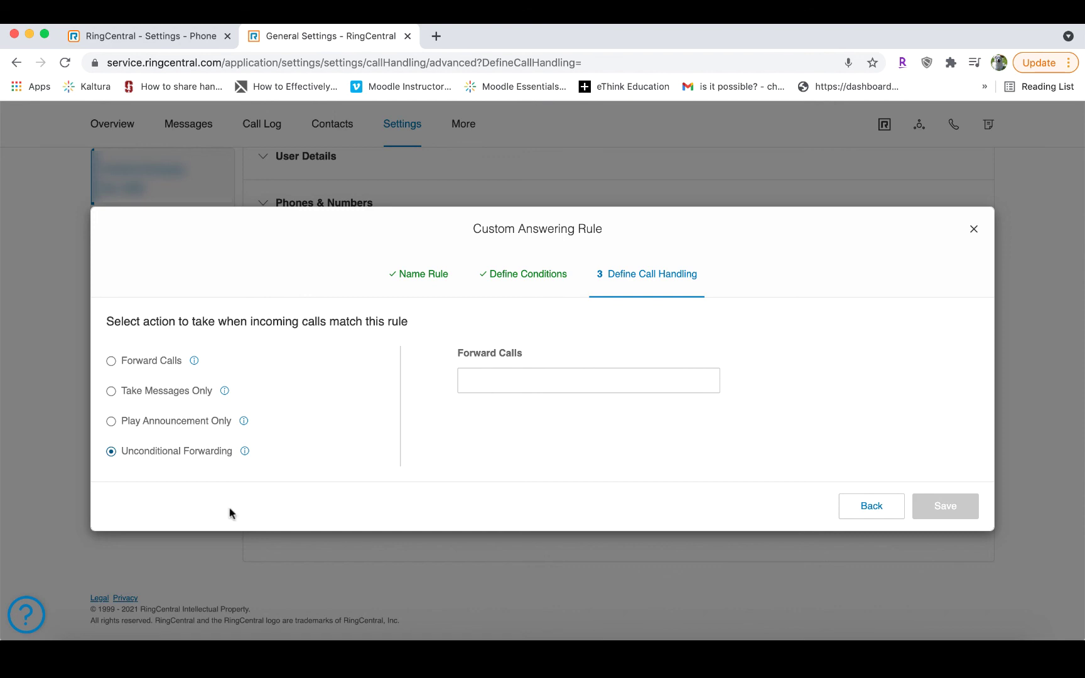
Switch back to Take Messages Only and save the Out of Office rule.
left_click(113, 394)
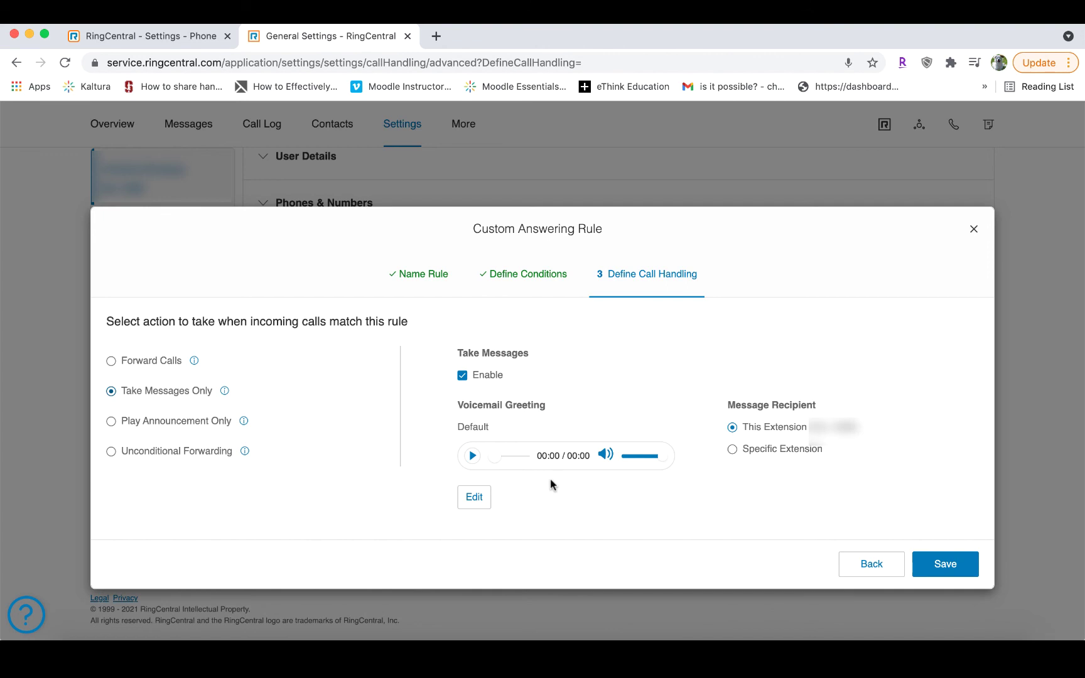
left_click(935, 562)
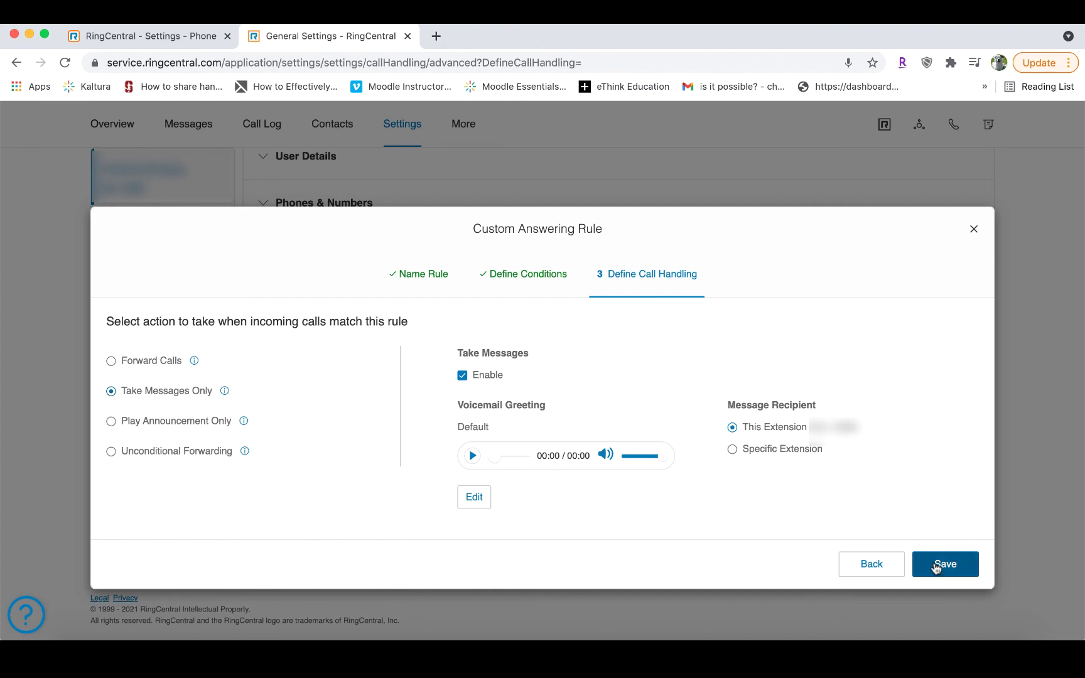